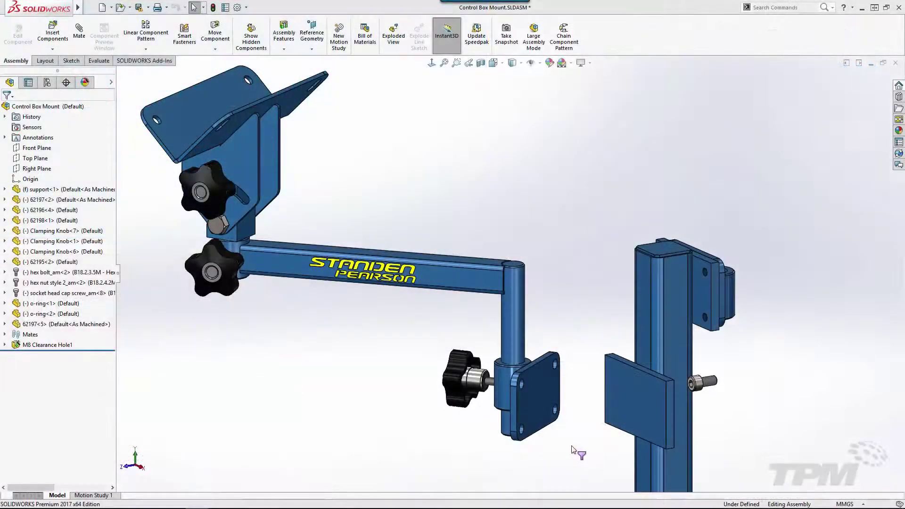
Profile Center the arm's mounting plate on the bracket plate, then the cap screw in the M8 clearance hole.
click(539, 414)
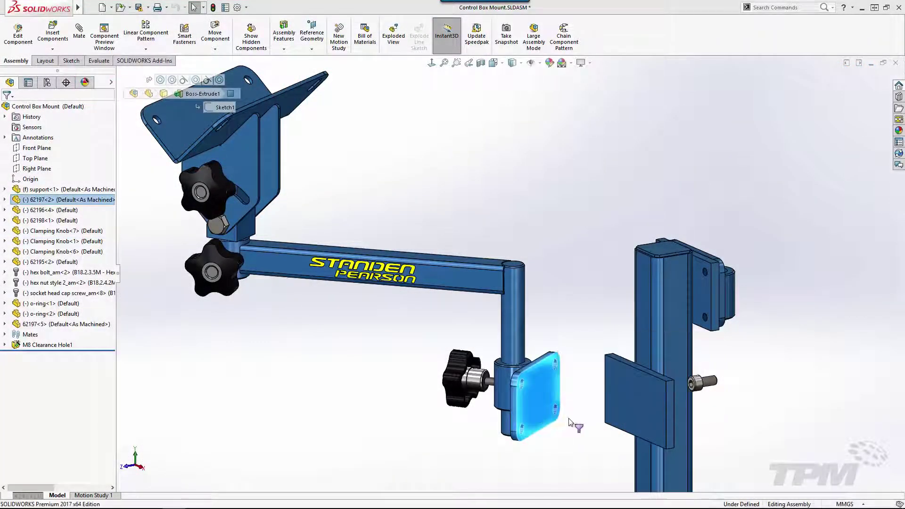
ctrl+click(622, 423)
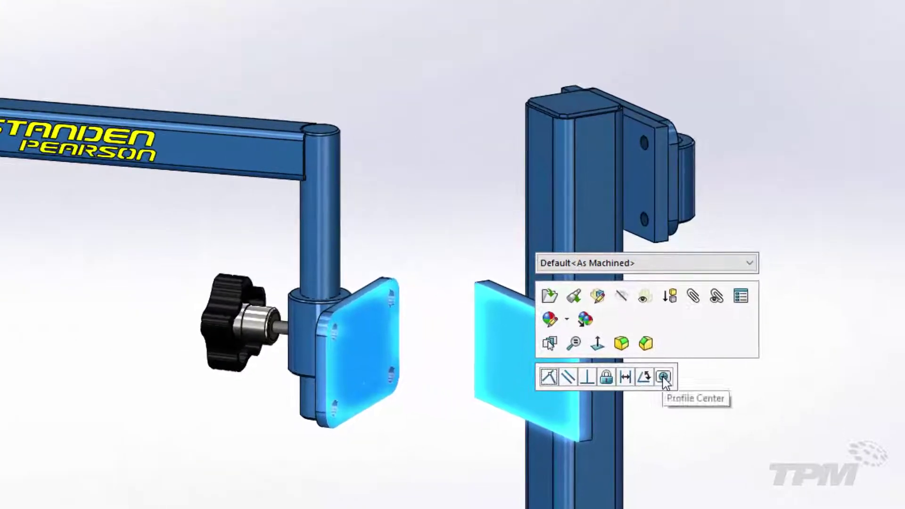
click(664, 377)
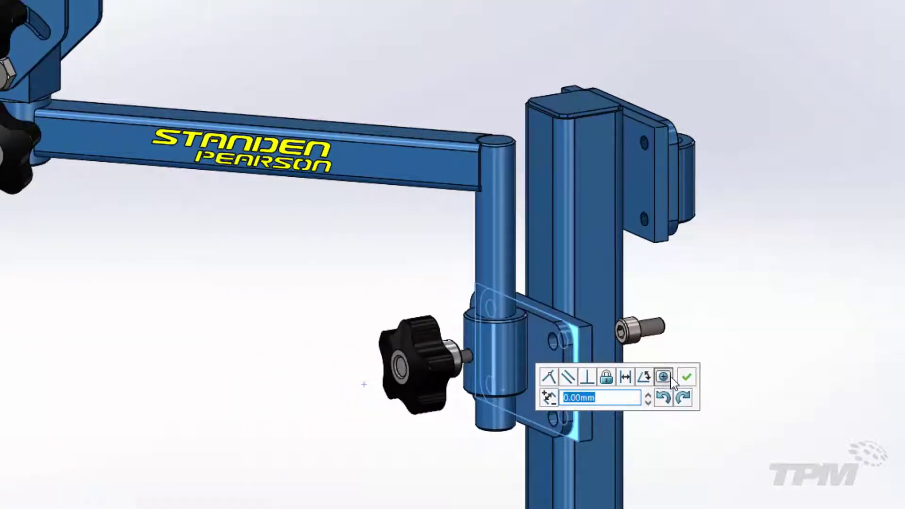
click(688, 376)
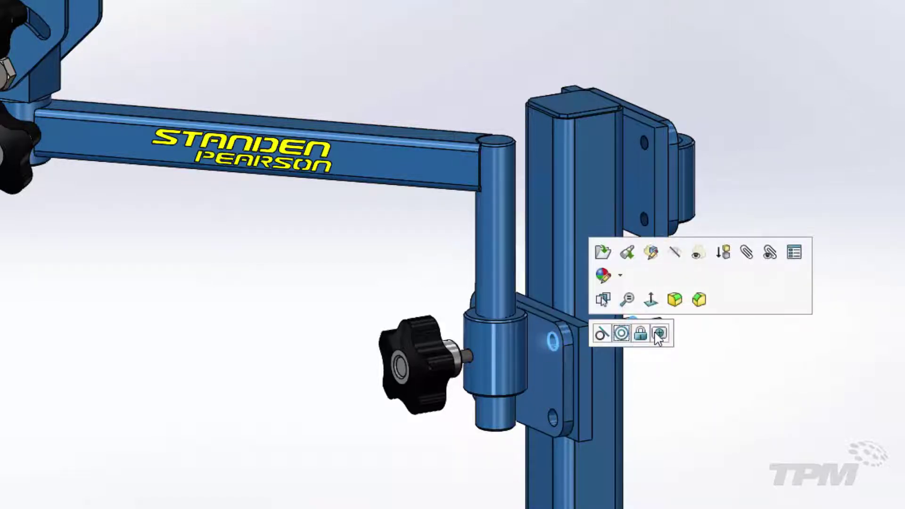
click(659, 333)
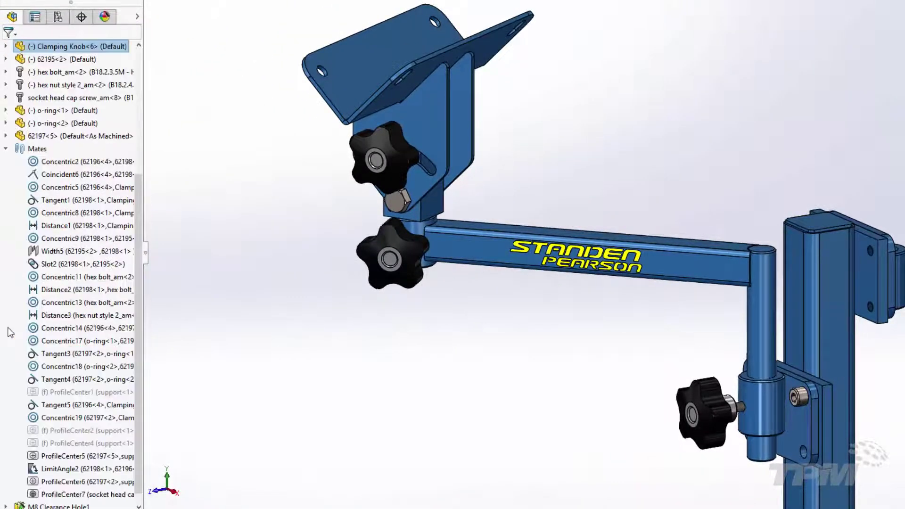
mouse_move(58, 497)
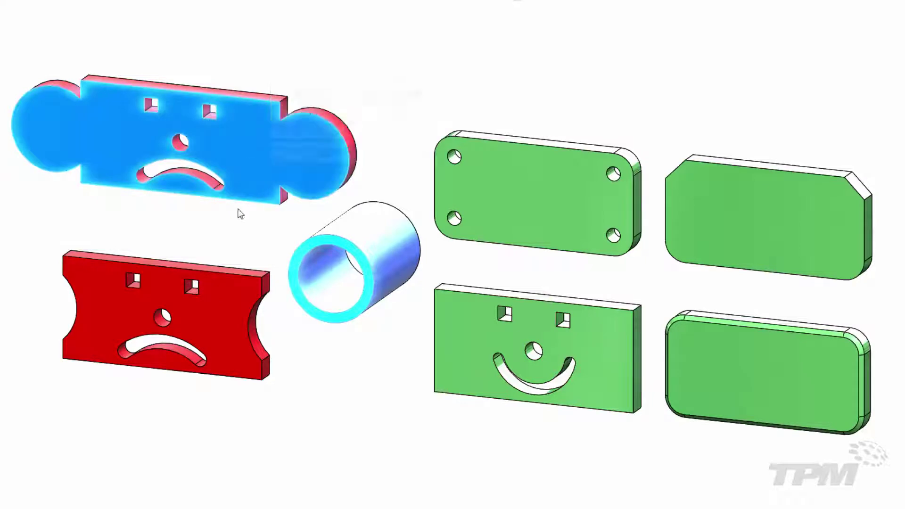
Clear the selection in the width example assembly showing the board, smiley plate and tube.
click(248, 231)
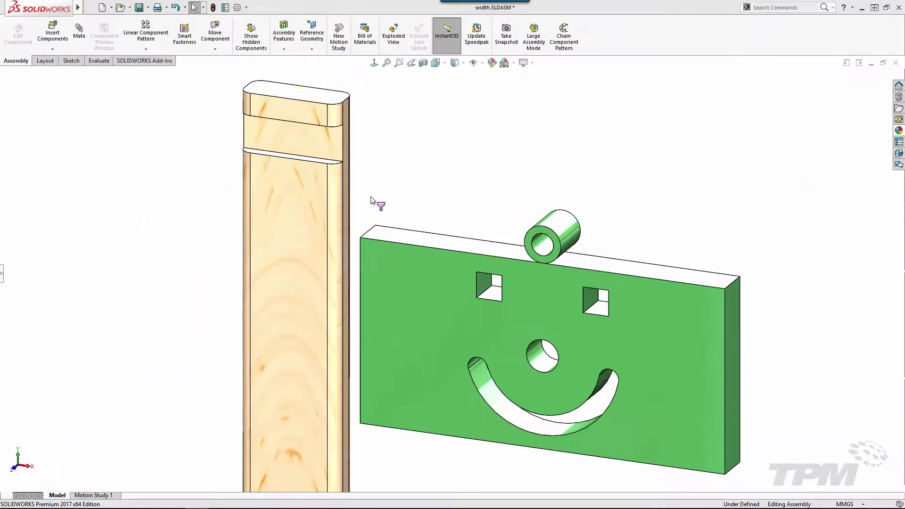
Mate the green smiley plate's left and right side faces to the wooden post's side faces.
click(347, 213)
ctrl+click(734, 336)
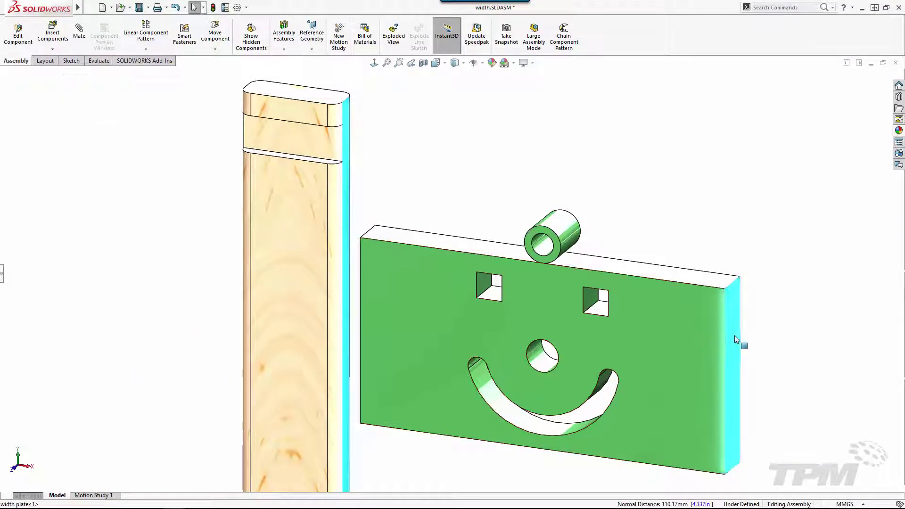
middle_drag(418, 453, 469, 449)
ctrl+click(384, 344)
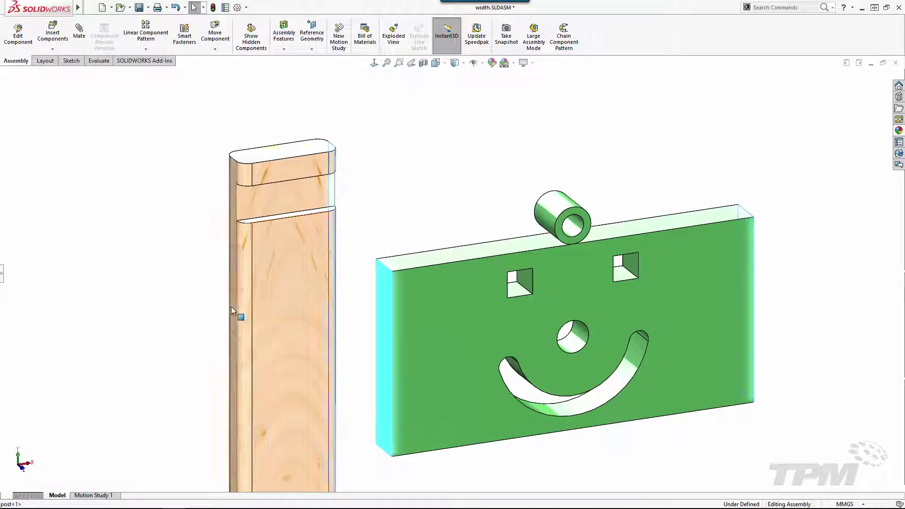
ctrl+click(233, 307)
click(259, 298)
Width-mate the tube so it is centered between the post's upper and lower groove faces.
middle_drag(502, 242, 394, 184)
scroll(298, 117, down, 3)
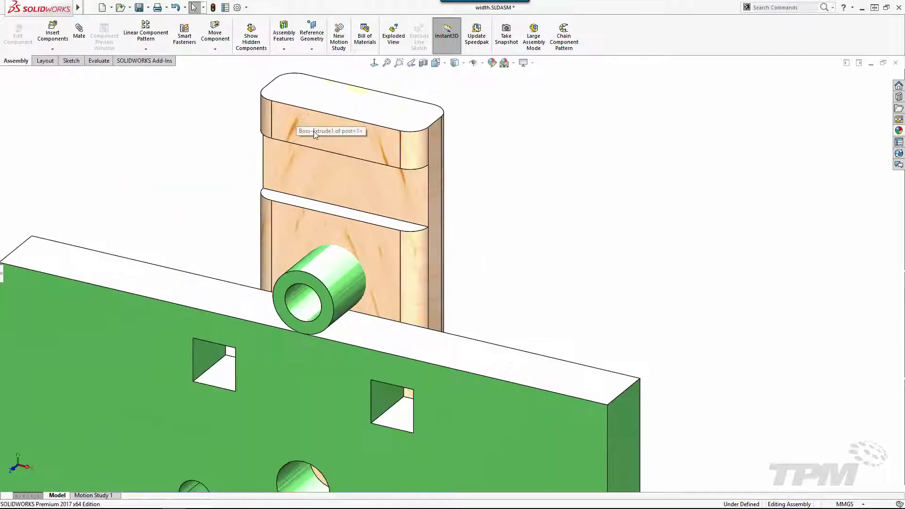
right_click(323, 149)
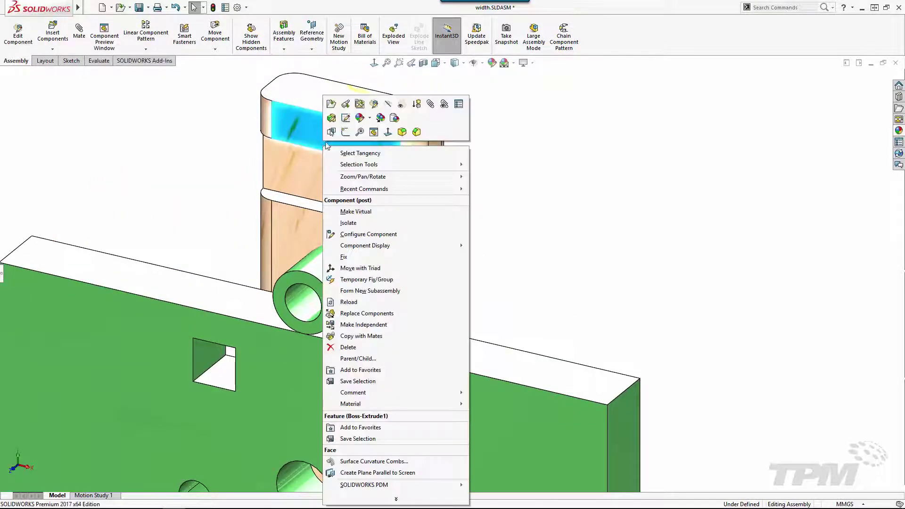
click(346, 151)
click(322, 146)
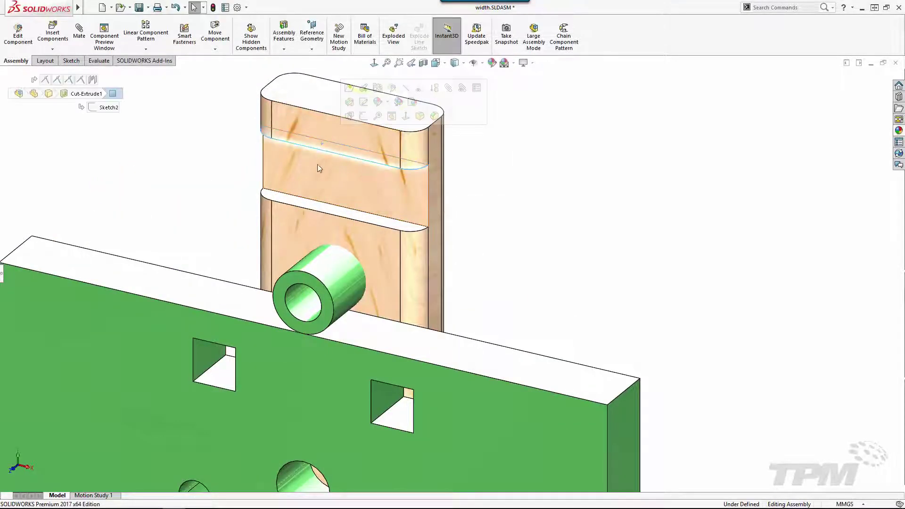
ctrl+click(313, 205)
ctrl+click(329, 267)
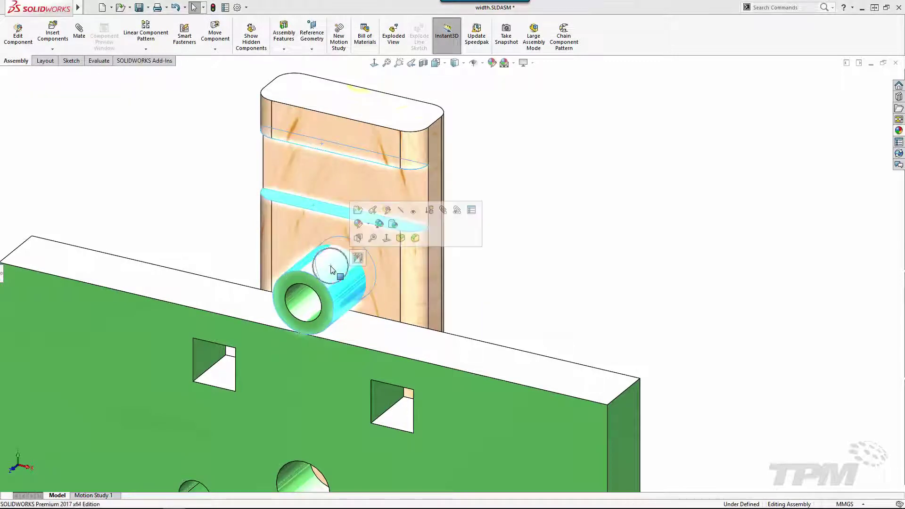
click(358, 259)
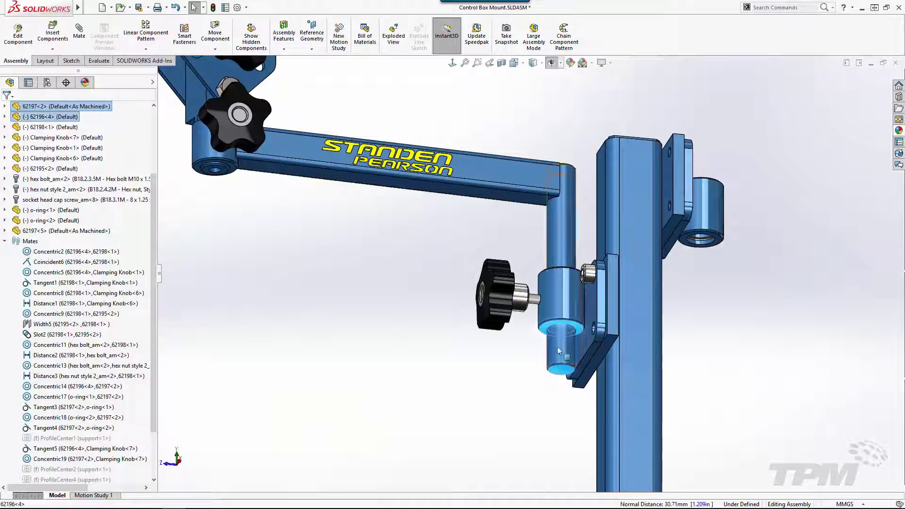
Drag the arm to a new position relative to the clamp collar.
ctrl+click(539, 198)
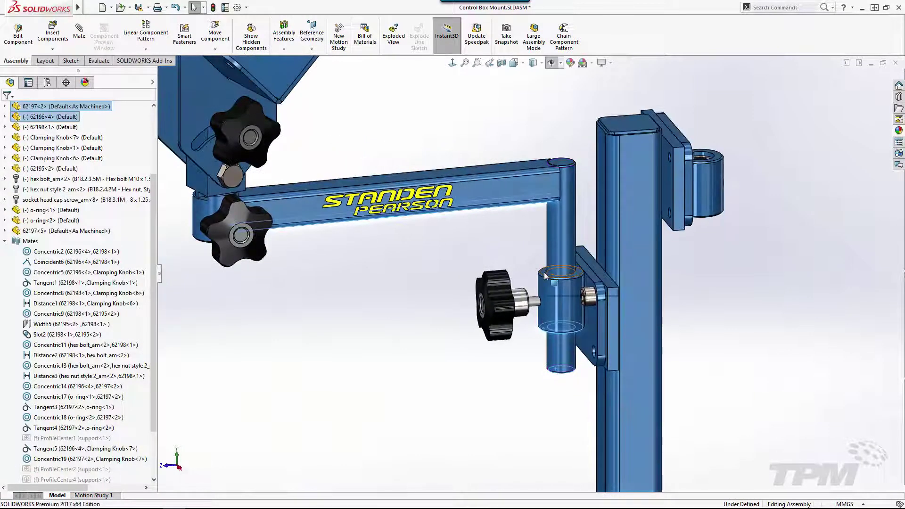
ctrl+click(568, 270)
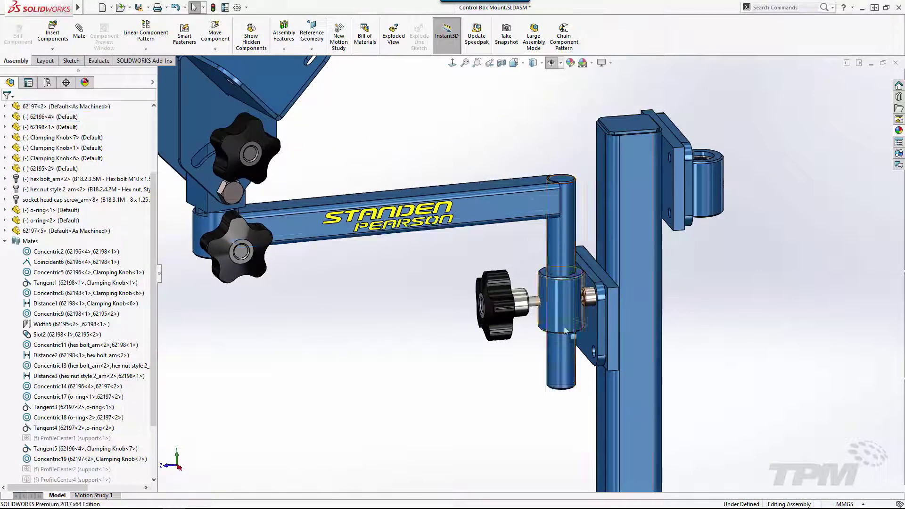
drag(568, 283, 564, 351)
key(Escape)
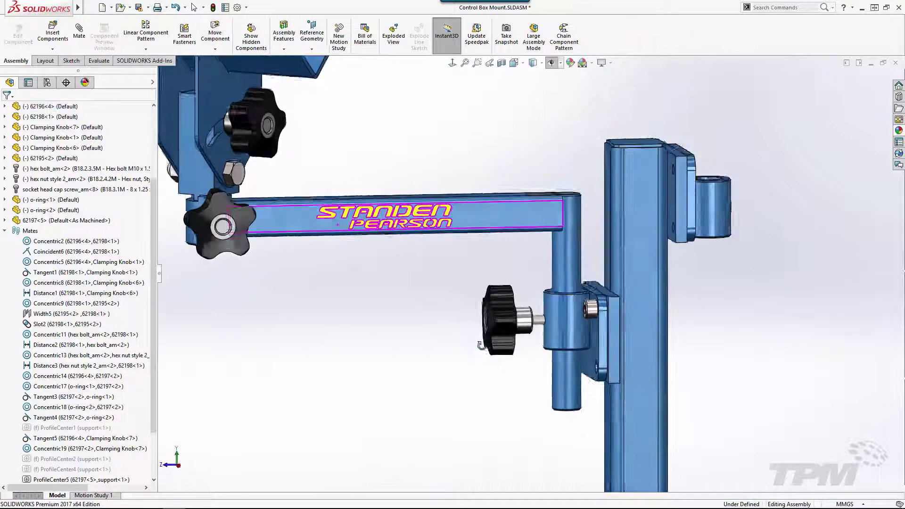
Width-mate the arm's vertical tube to the collar, trying 52.50mm and Percent before settling on Free.
click(552, 391)
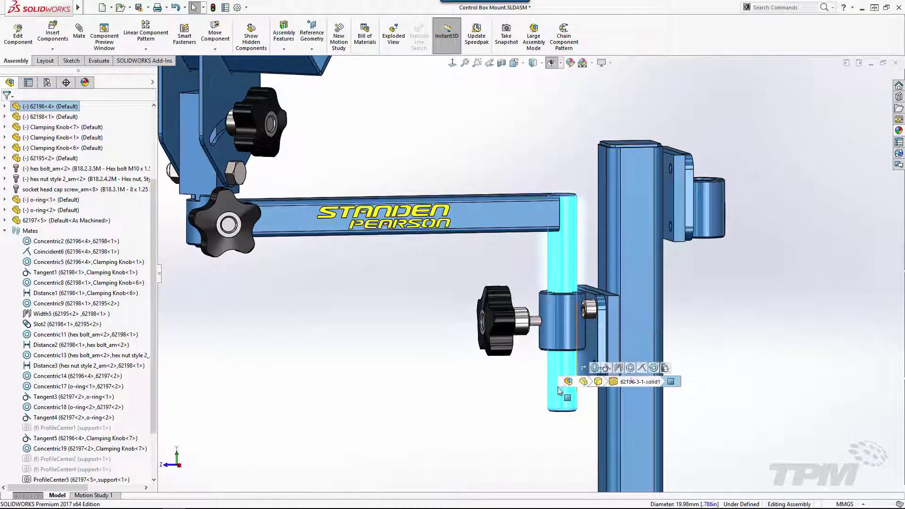
click(618, 368)
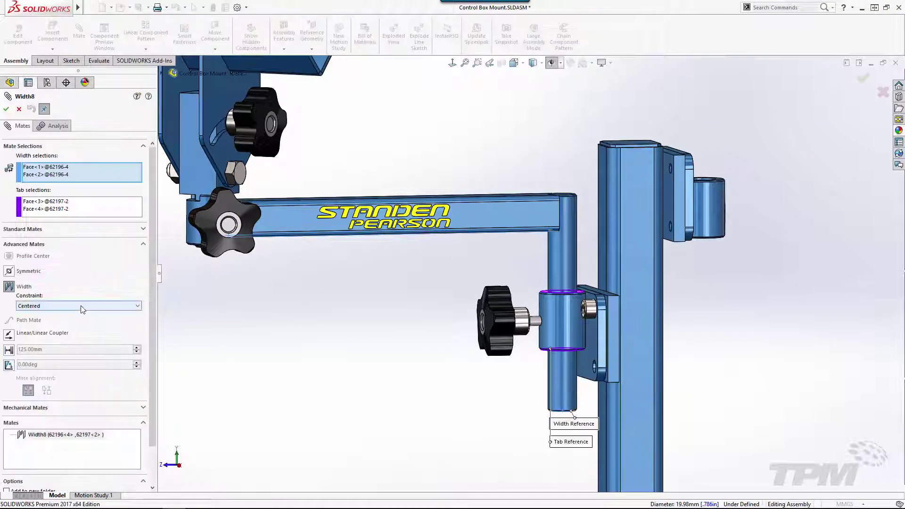
click(81, 307)
click(80, 326)
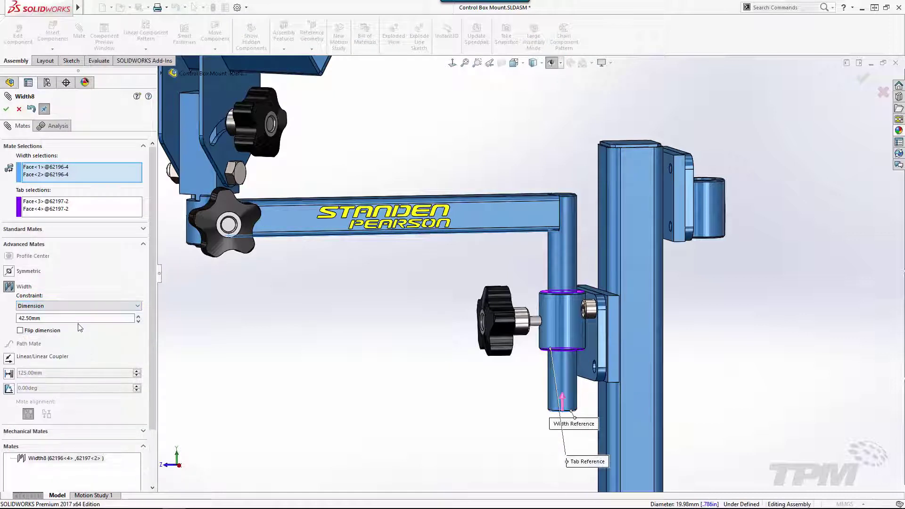
click(139, 318)
click(137, 306)
click(115, 330)
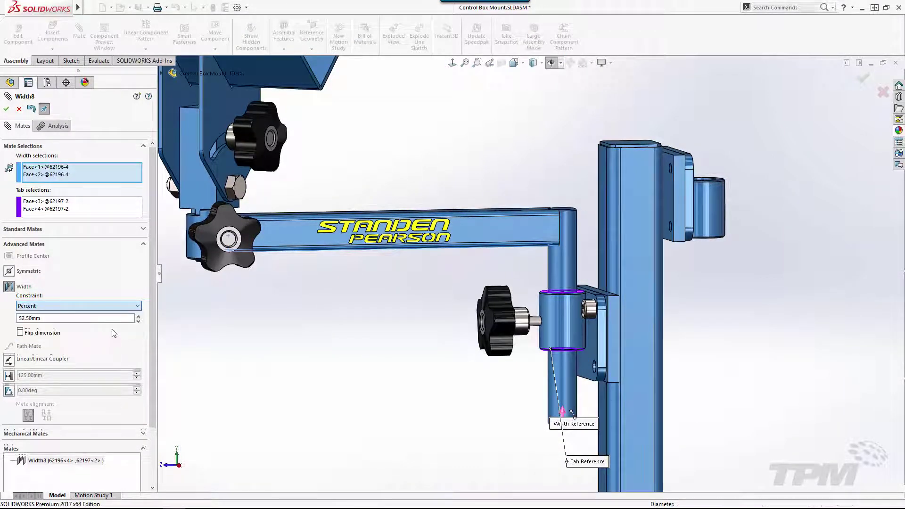
click(134, 306)
click(118, 314)
key(Return)
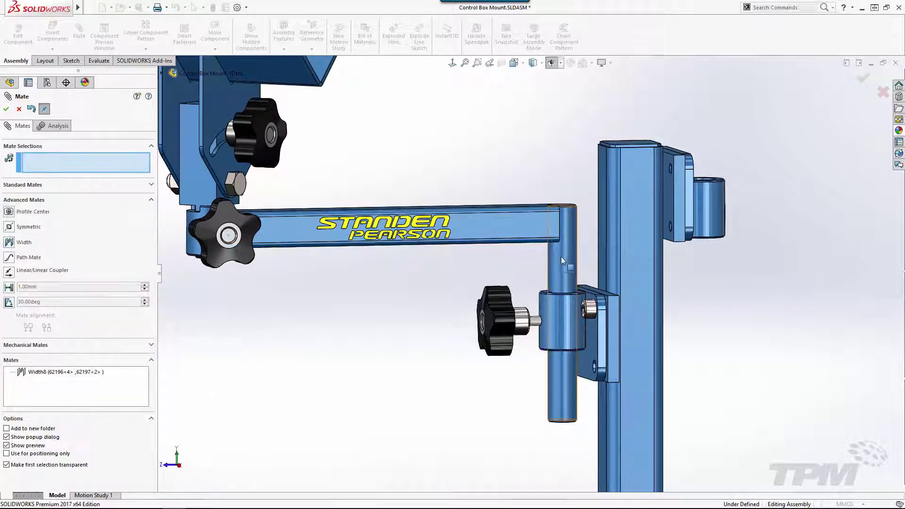
mouse_move(562, 256)
mouse_down()
mouse_move(555, 186)
mouse_move(553, 330)
mouse_move(552, 180)
mouse_move(557, 319)
mouse_move(555, 268)
mouse_up()
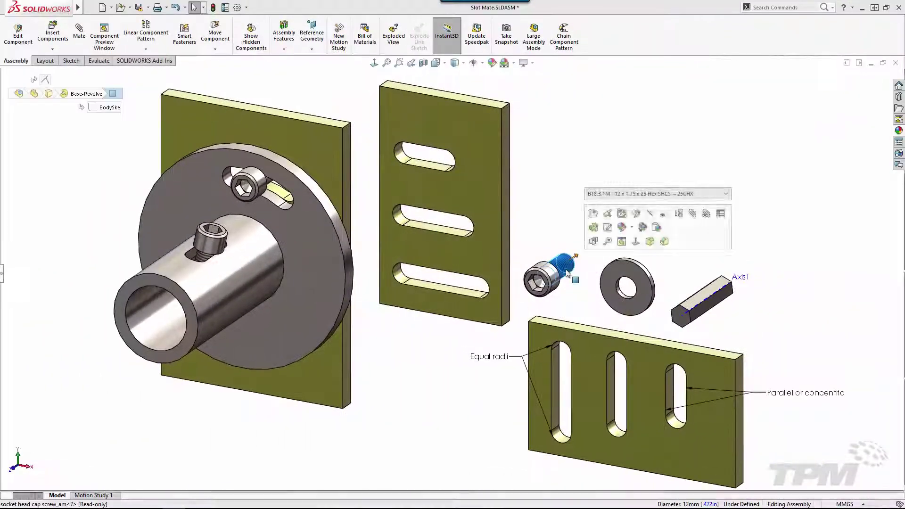
Slot-mate the screw, washer and hex pin into the left, middle and right slots, then test sliding.
ctrl+click(563, 386)
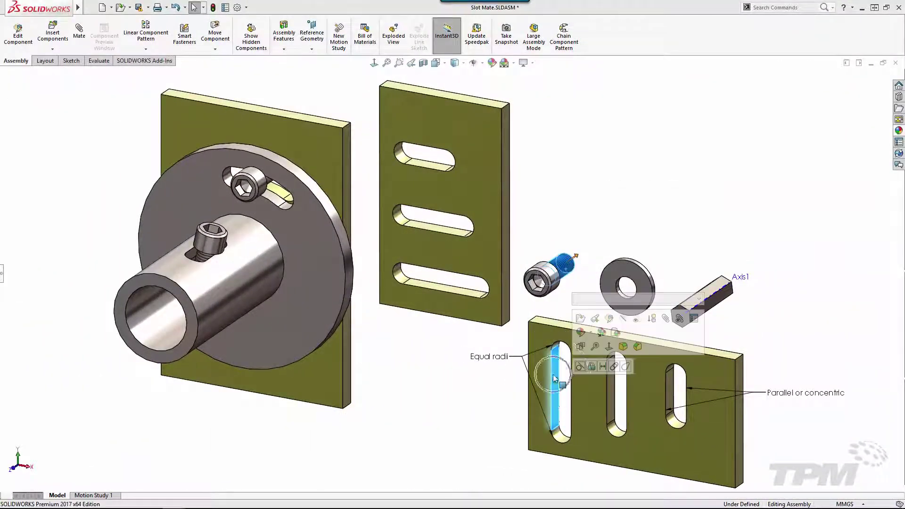
click(612, 317)
click(651, 282)
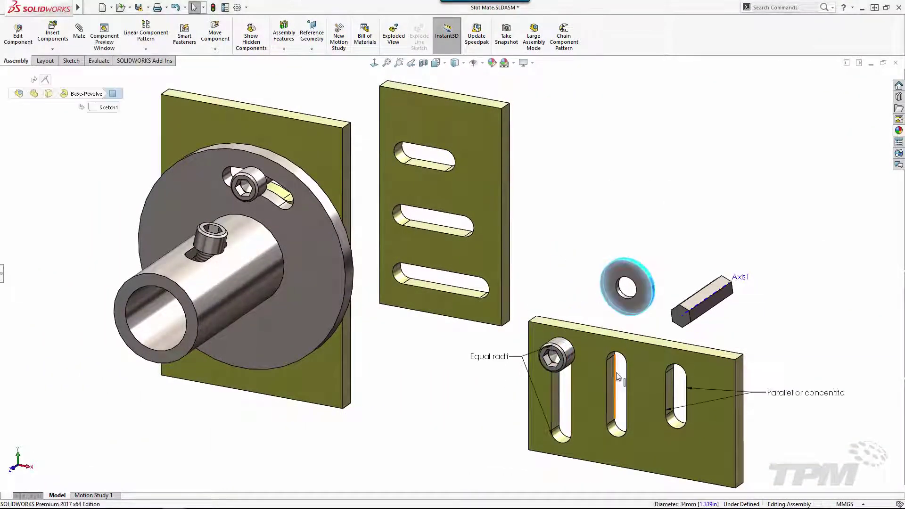
ctrl+click(611, 387)
click(672, 370)
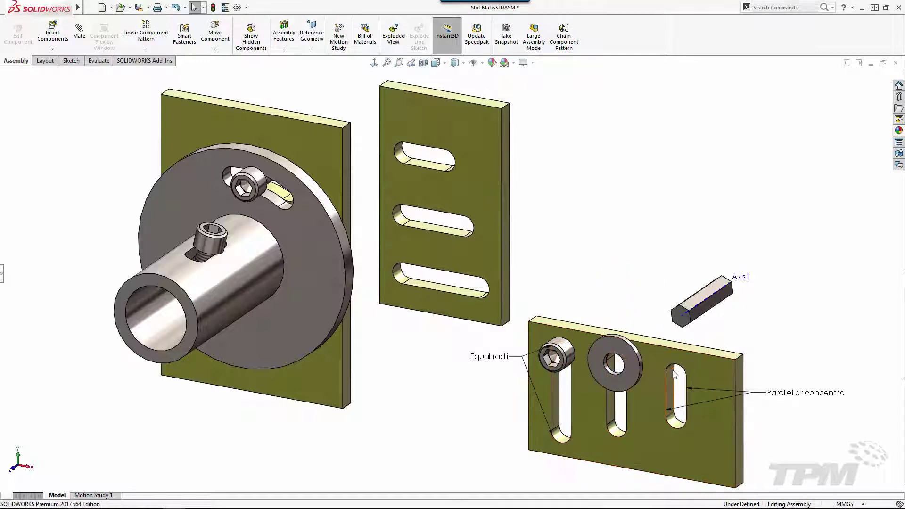
click(706, 307)
ctrl+click(669, 388)
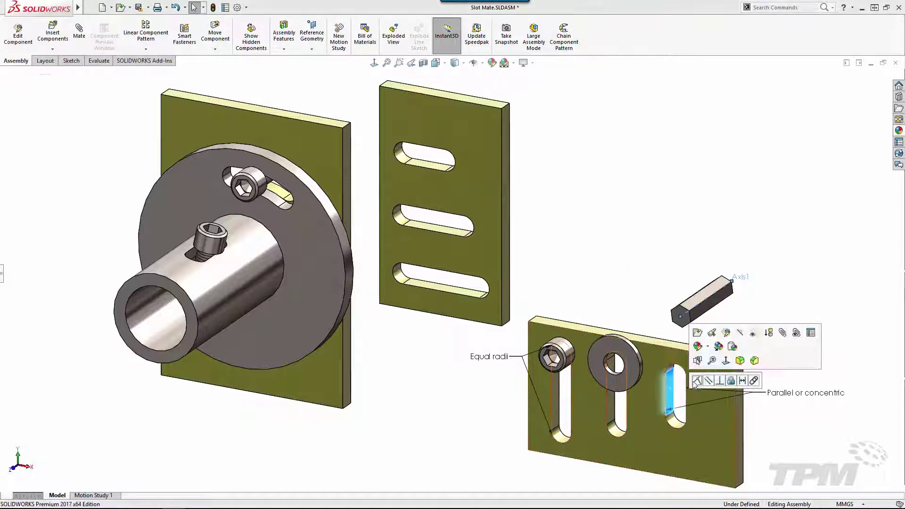
click(737, 380)
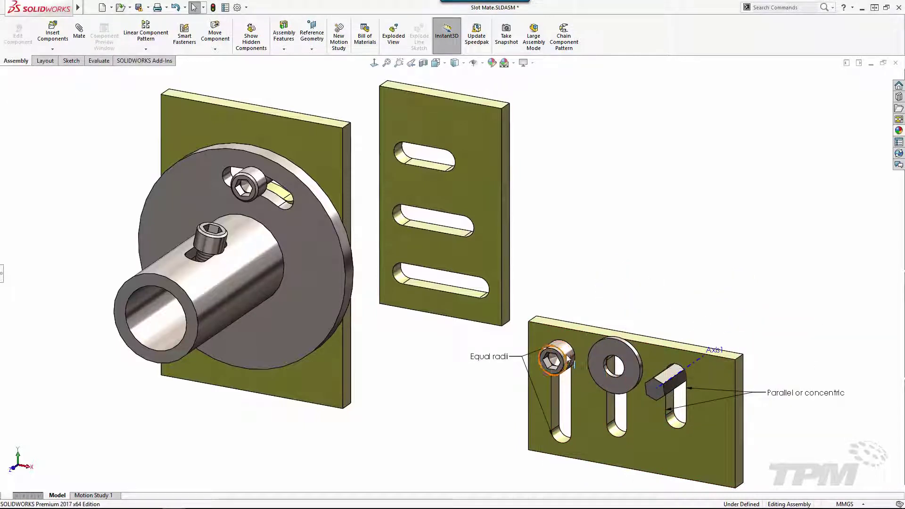
mouse_move(568, 359)
mouse_down()
mouse_move(576, 449)
mouse_move(576, 373)
mouse_move(576, 395)
mouse_move(615, 410)
mouse_move(614, 396)
mouse_up()
click(595, 282)
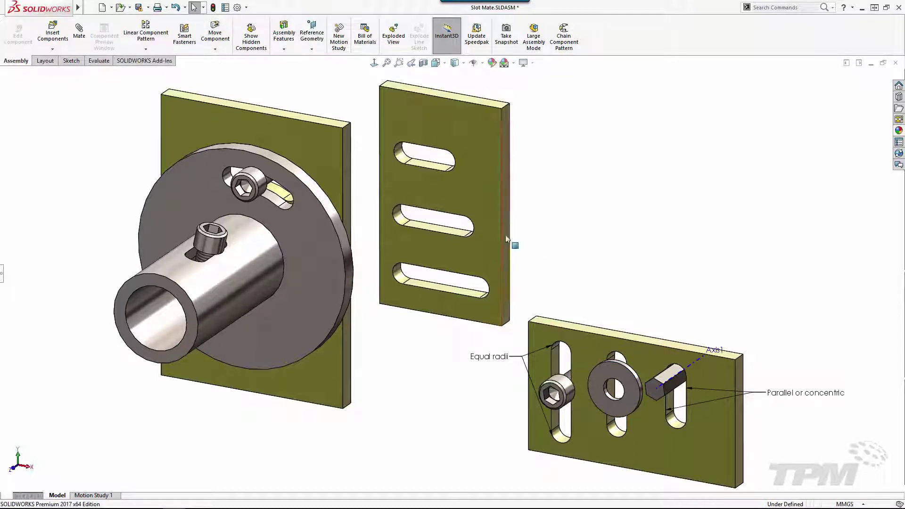
Slot-mate the upright plate's slot to the bottom plate's left slot and slide it down.
click(455, 231)
ctrl+click(554, 362)
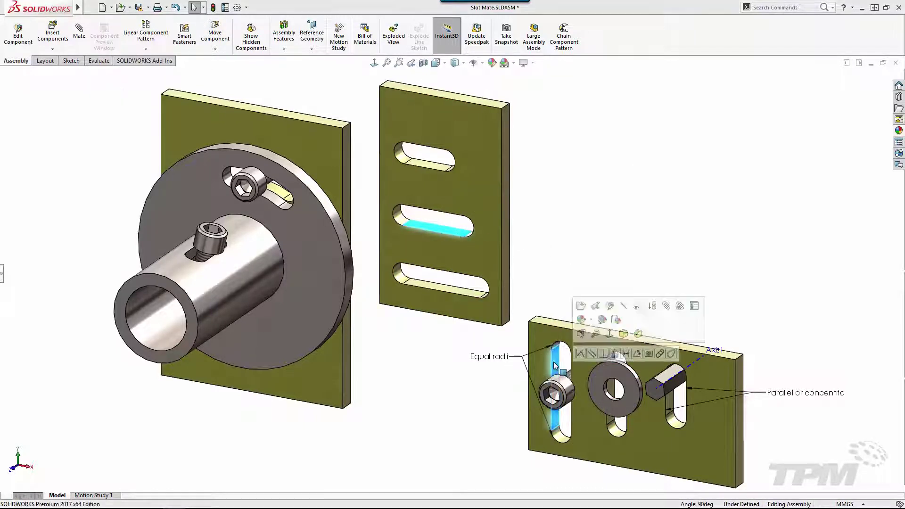
click(658, 354)
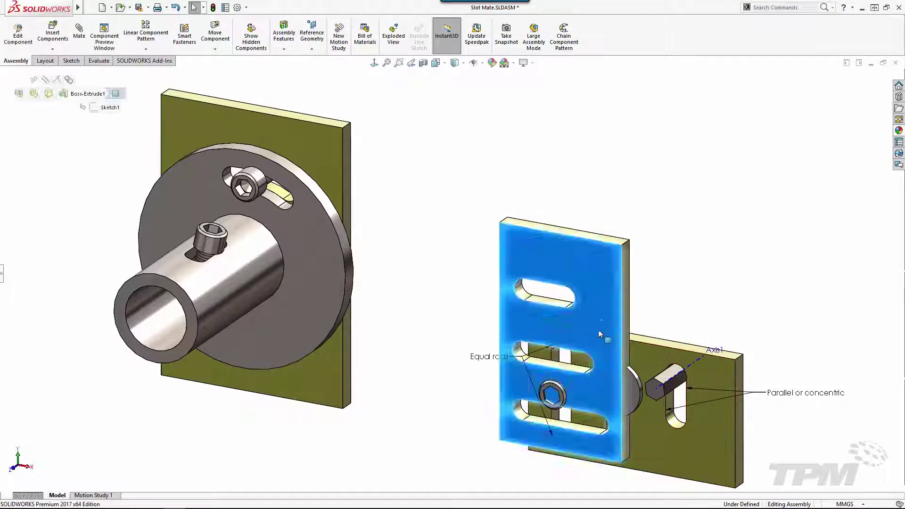
drag(598, 337, 596, 360)
mouse_move(245, 245)
mouse_down()
mouse_move(273, 282)
mouse_move(226, 228)
mouse_move(254, 257)
mouse_up()
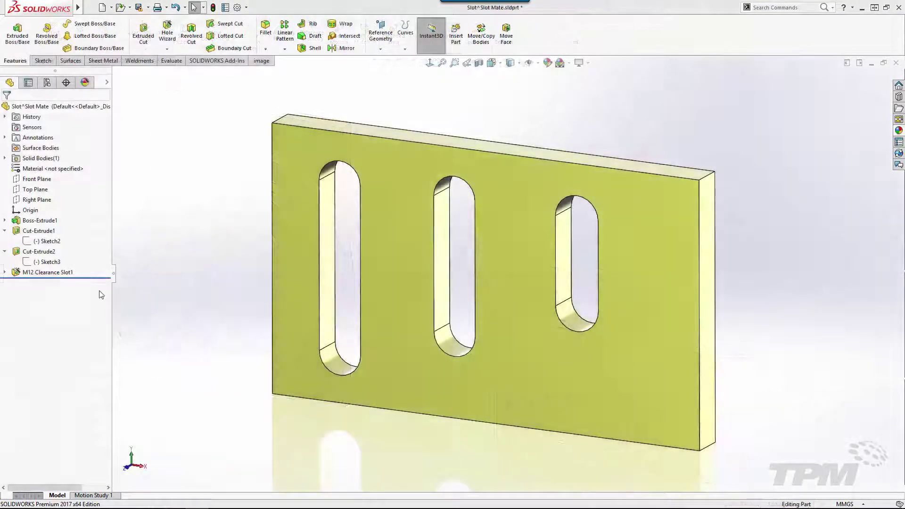
Inspect M12 Clearance Slot1 in the Hole Wizard and cancel without changes.
click(42, 272)
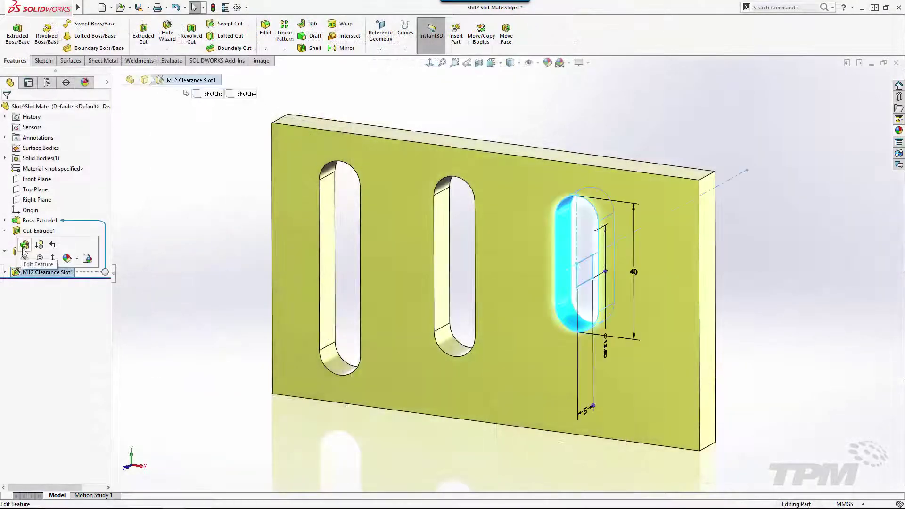
click(26, 250)
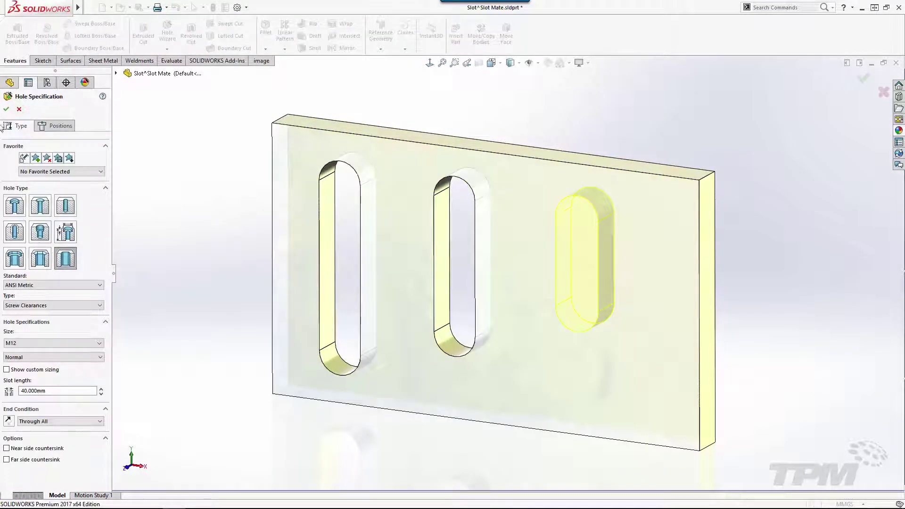
click(7, 110)
Edit Sketch2 of Cut-Extrude1 to view the slot's parameters, then exit the sketch.
click(38, 231)
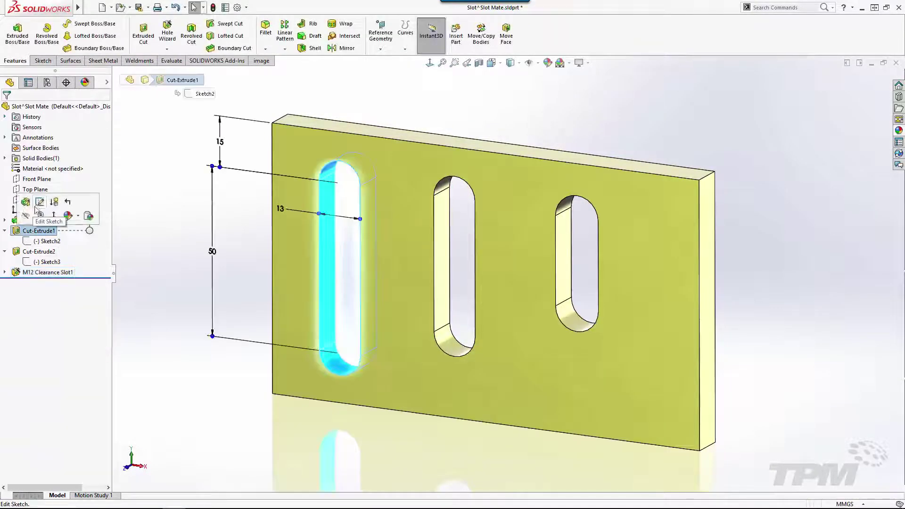
click(50, 208)
click(360, 273)
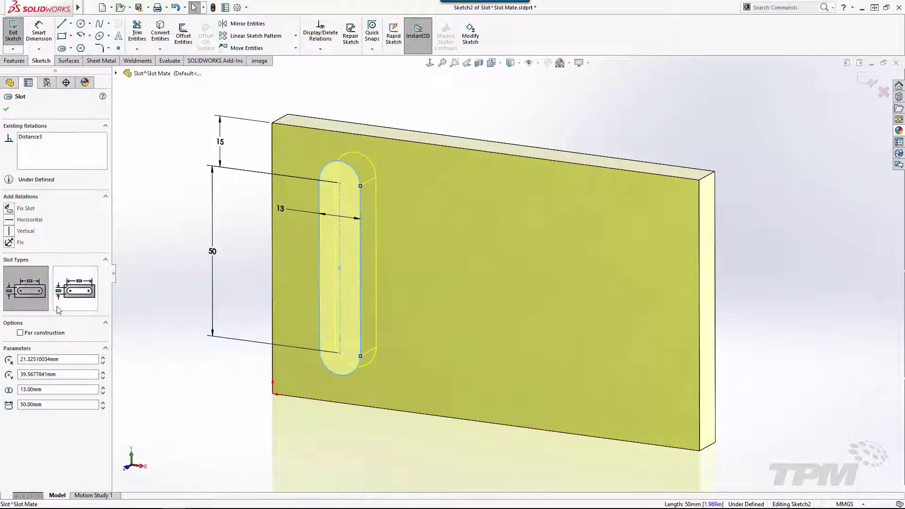
click(13, 32)
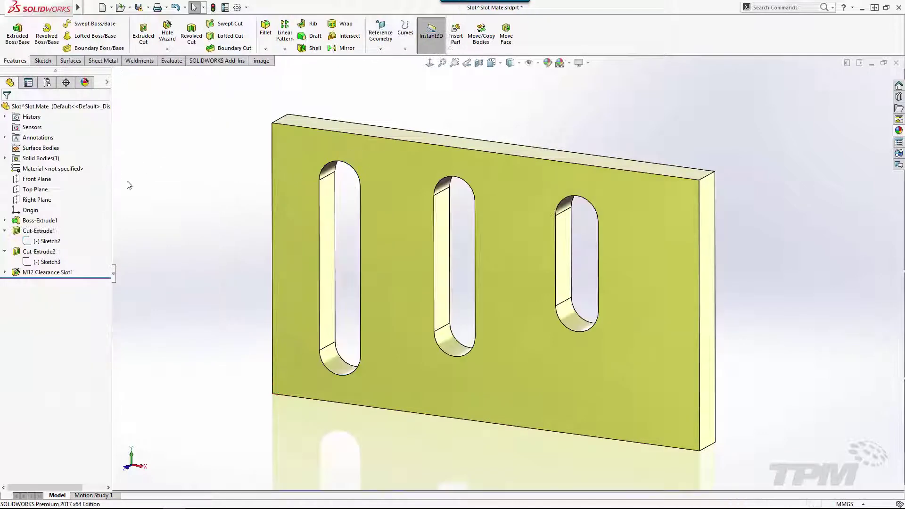
Edit Sketch3 of Cut-Extrude2 and select the slot's right line.
click(27, 262)
click(37, 240)
click(474, 272)
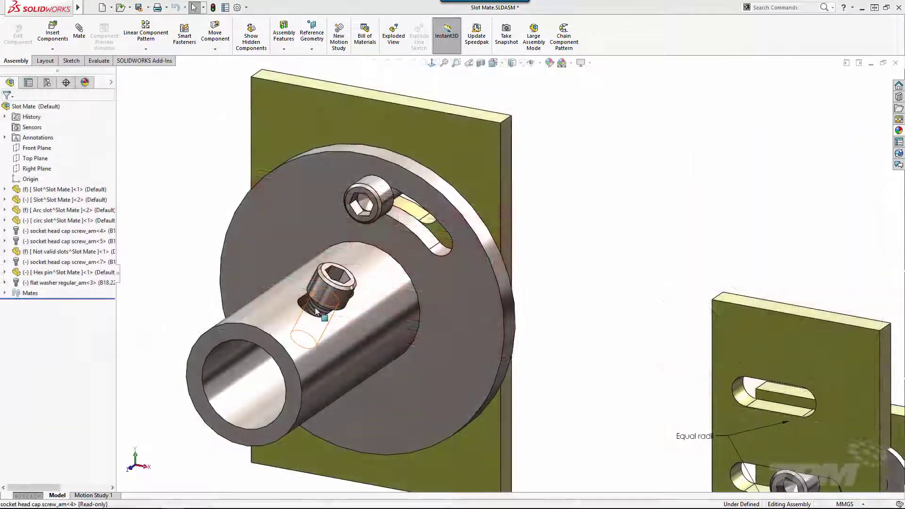
Start a Slot mate between the screw's cylindrical face and the curved slot face, showing its constraint options.
click(315, 311)
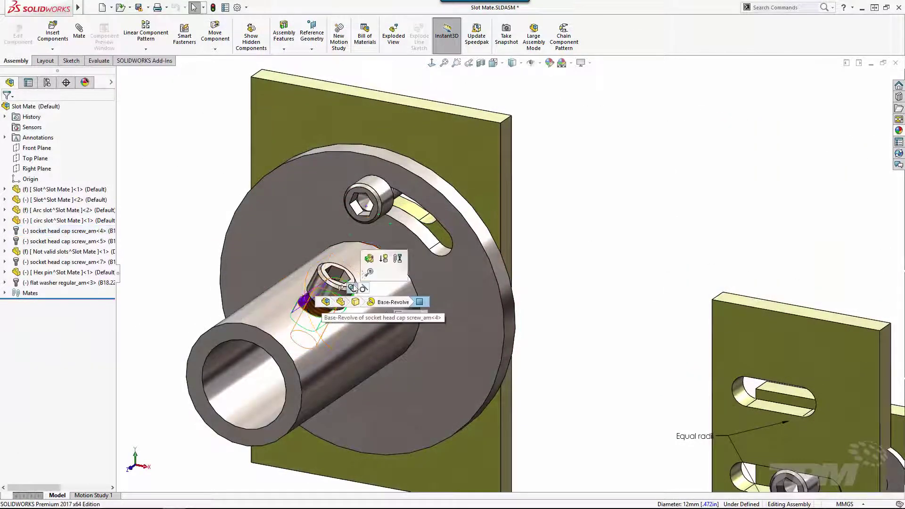
ctrl+click(360, 271)
click(351, 266)
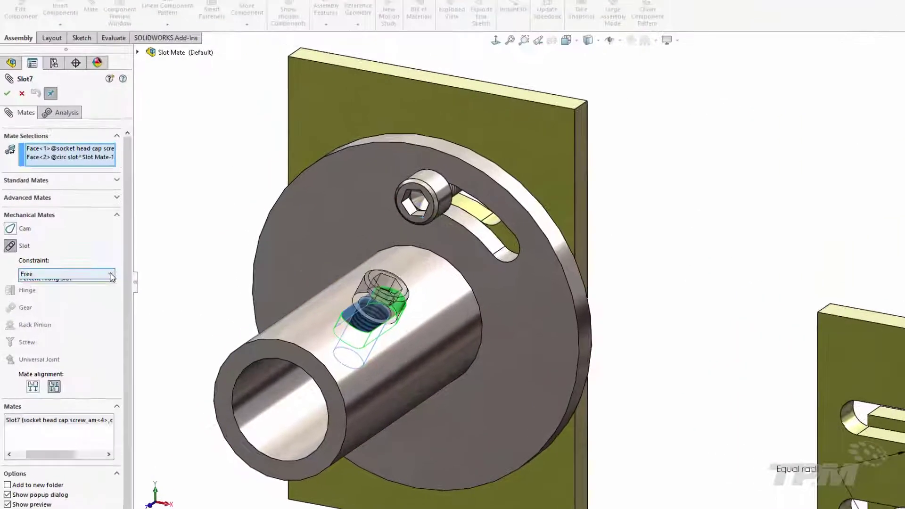
click(96, 266)
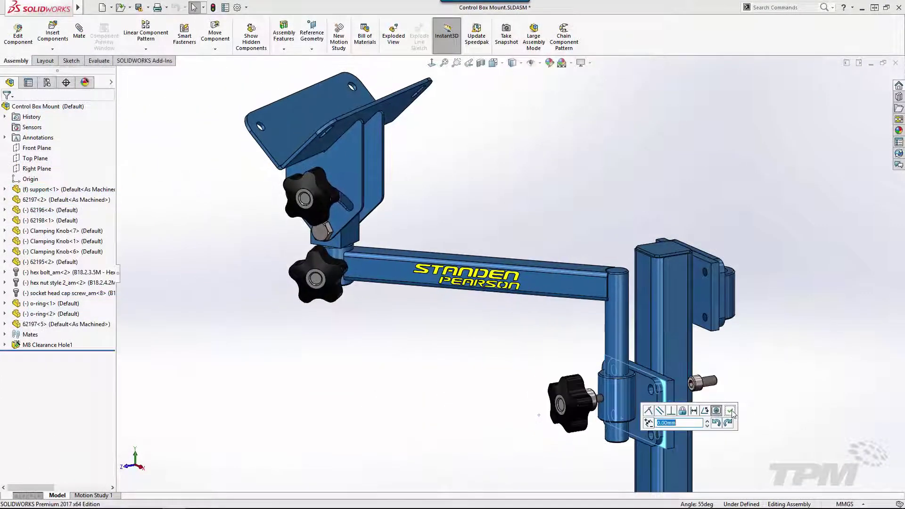
Accept the arm's mate and add a concentric mate between the screw and plate hole.
click(731, 411)
click(703, 382)
click(651, 390)
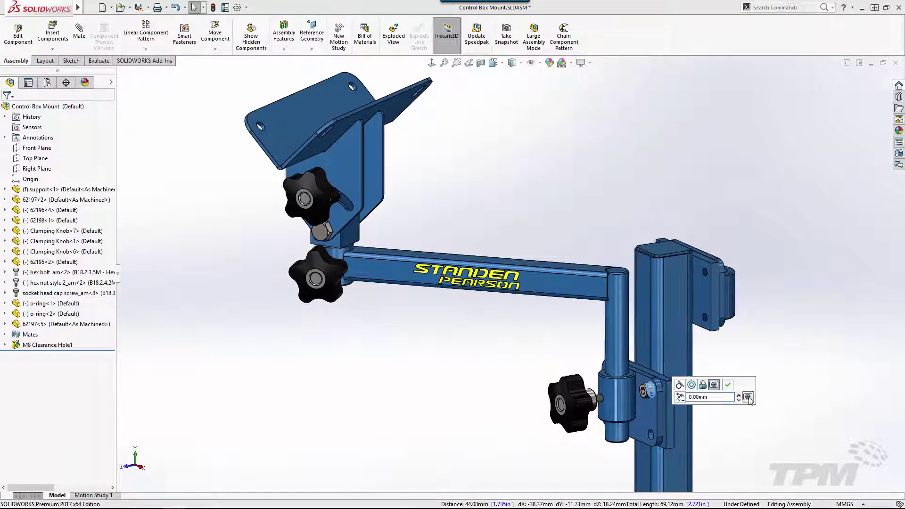
click(728, 385)
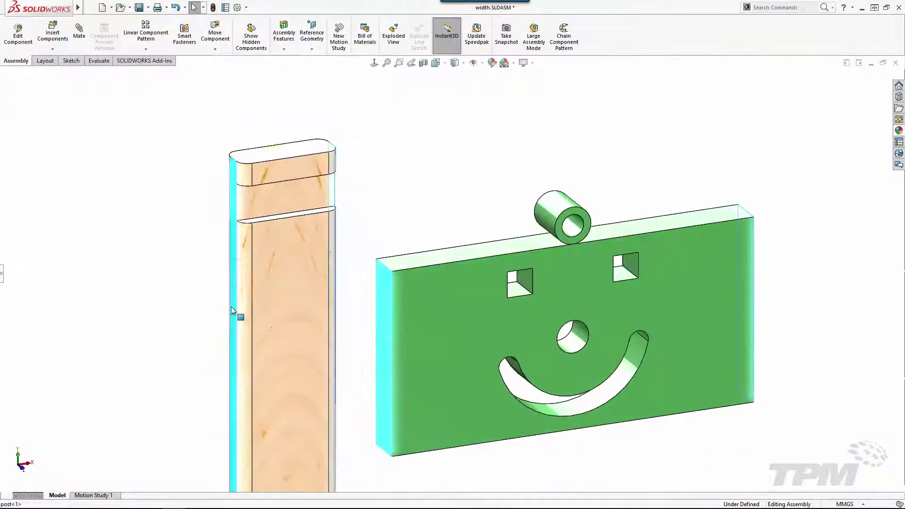
Slot-mate the screw, washer and hex pin into the bottom plate's left, middle and right slots.
middle_drag(231, 310, 319, 204)
scroll(319, 204, up, 3)
click(319, 208)
middle_drag(331, 269, 485, 208)
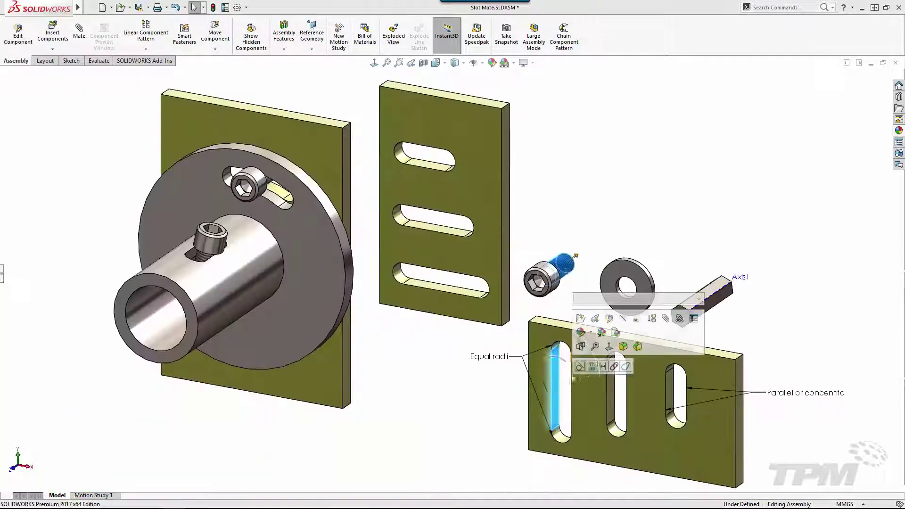
click(580, 367)
click(627, 275)
click(612, 387)
click(642, 370)
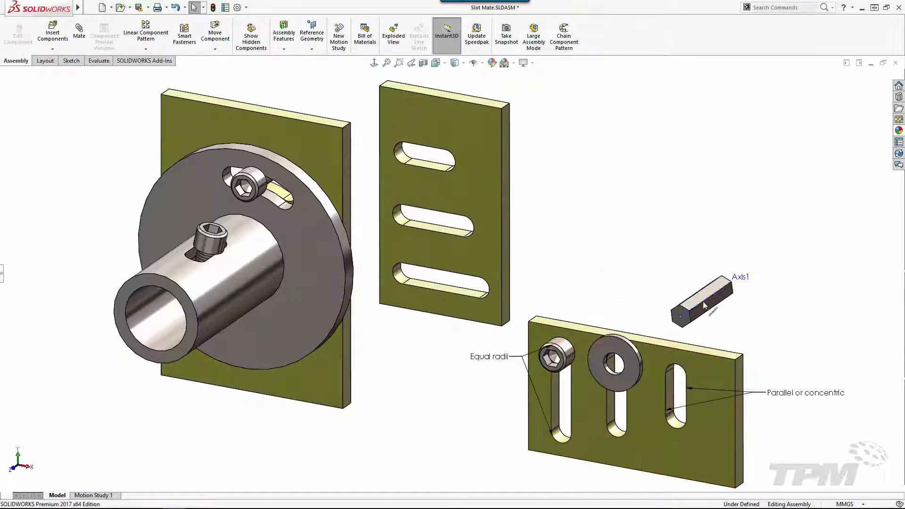
click(676, 391)
click(707, 375)
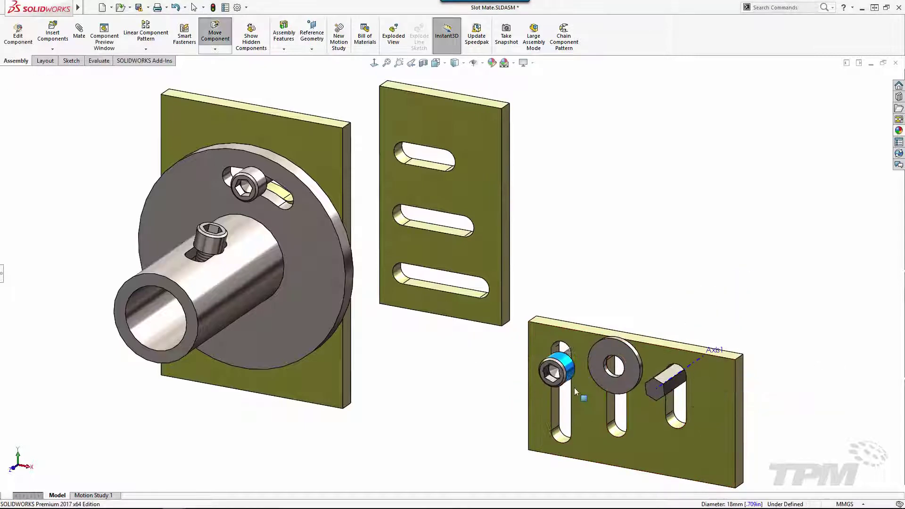